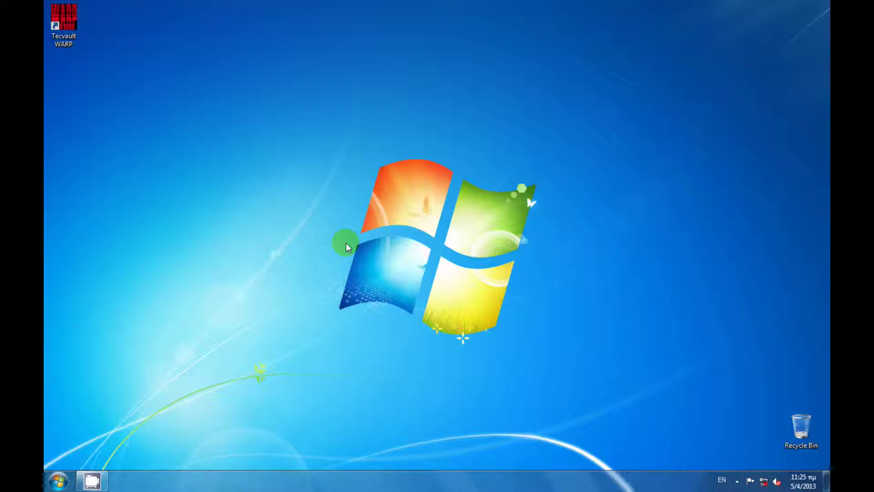
# - Launch Tecvault WARP and enter the user name and password on the sign-in page
pyautogui.click(70, 28)
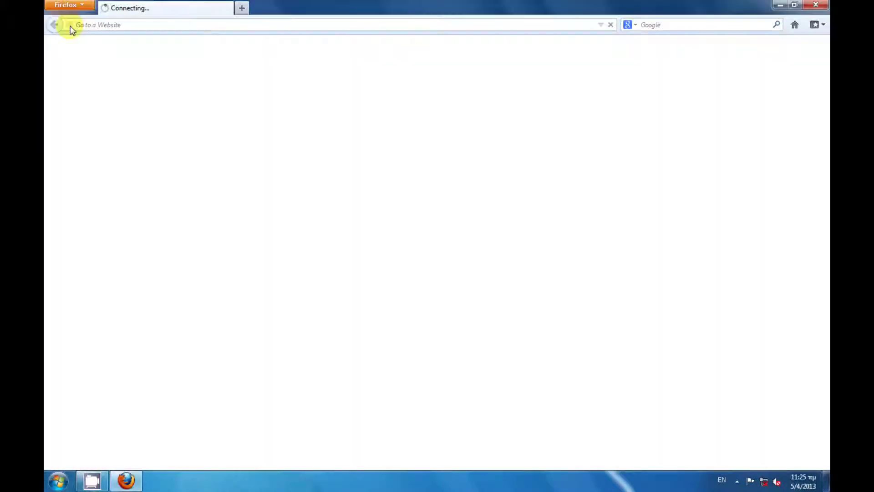
pyautogui.write('gg')
pyautogui.press('Tab')
pyautogui.write('••••••••')
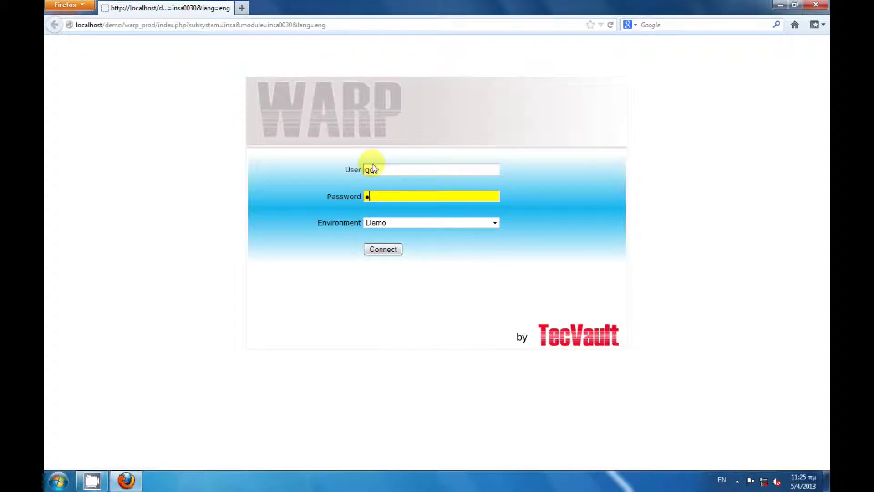
pyautogui.write('•')
# - Sign in to Demo and select Demo Insurance Company Ltd (1299) as the organisation
pyautogui.click(386, 249)
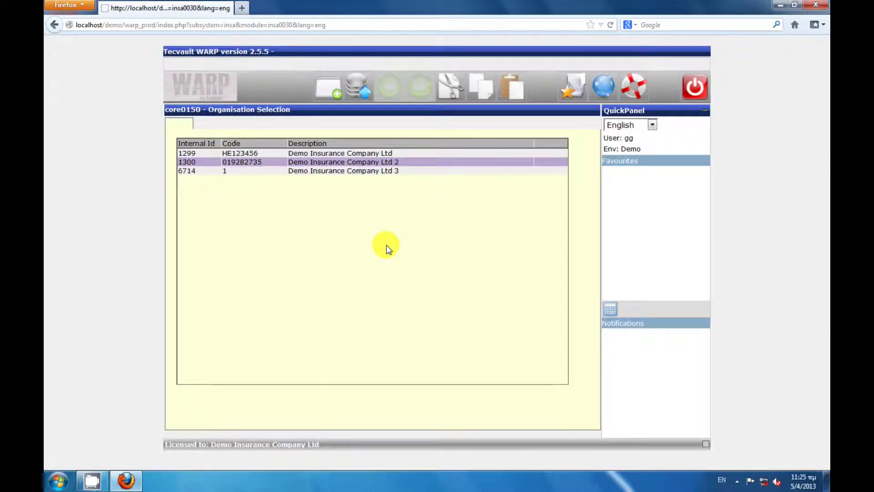
pyautogui.click(354, 153)
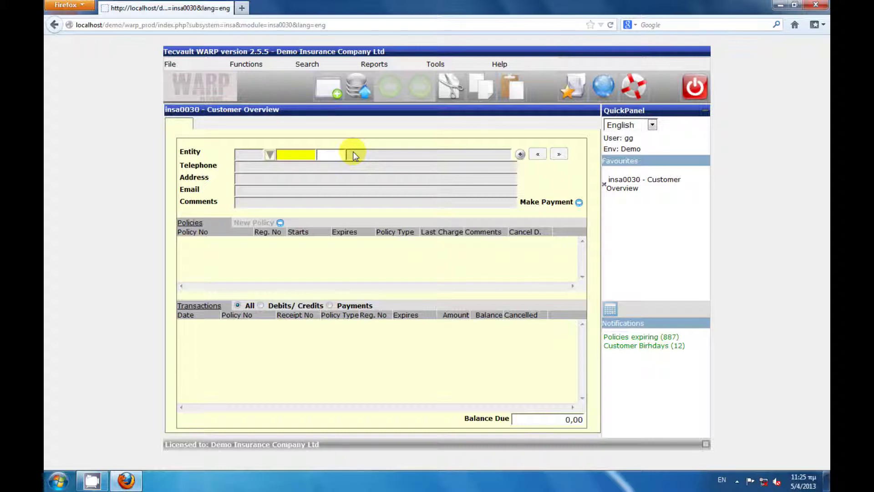
# - Find the customer by holder name in Entity Search and load them into Customer Overview
pyautogui.click(271, 155)
pyautogui.click(261, 144)
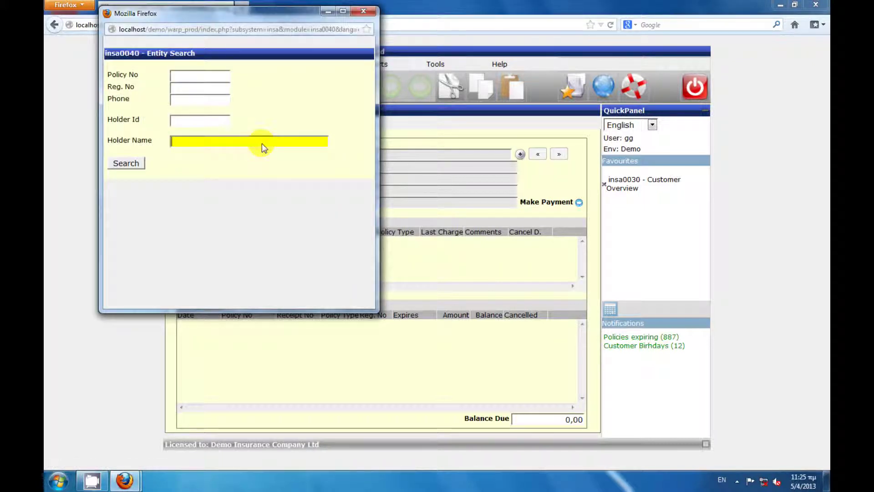
pyautogui.write('paul smith')
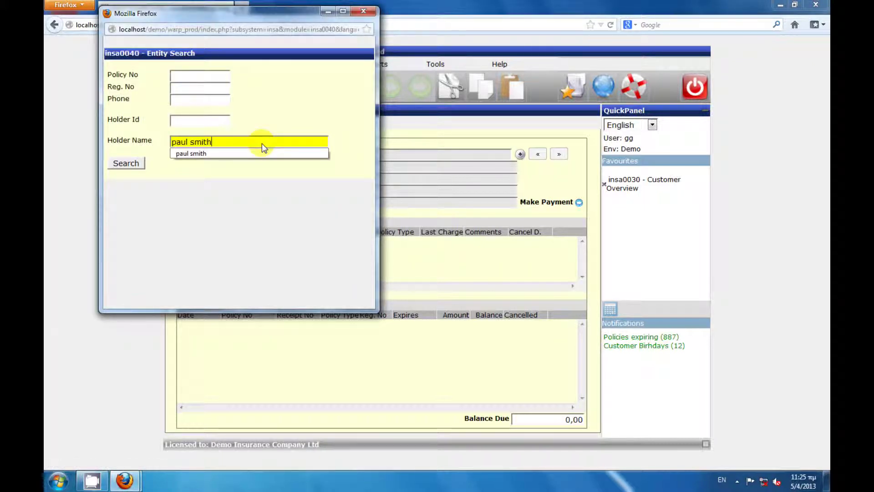
pyautogui.click(125, 165)
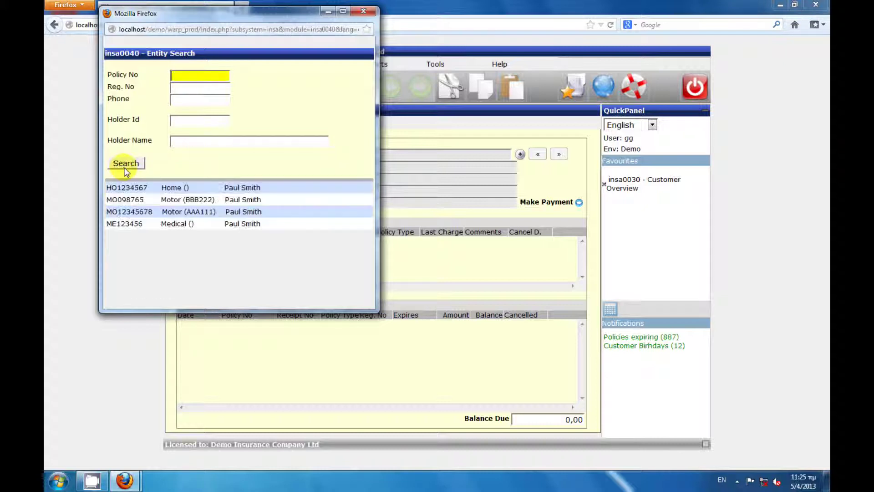
pyautogui.click(233, 187)
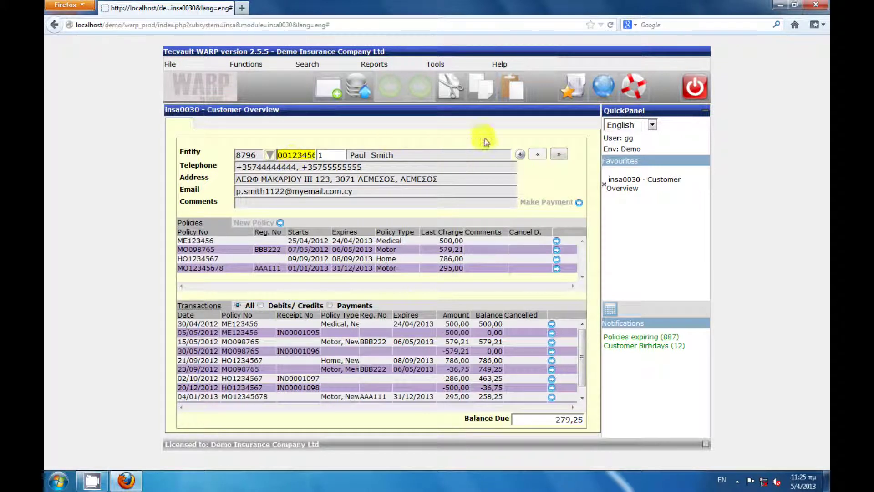
pyautogui.click(519, 155)
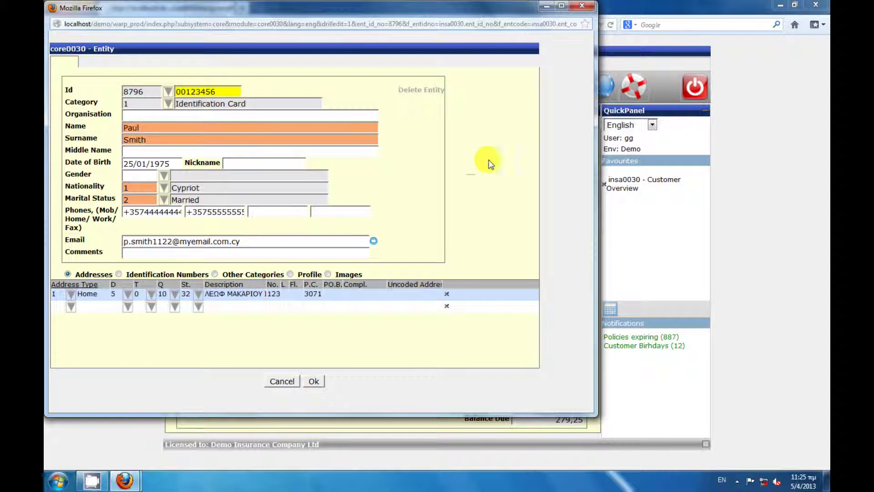
pyautogui.click(119, 274)
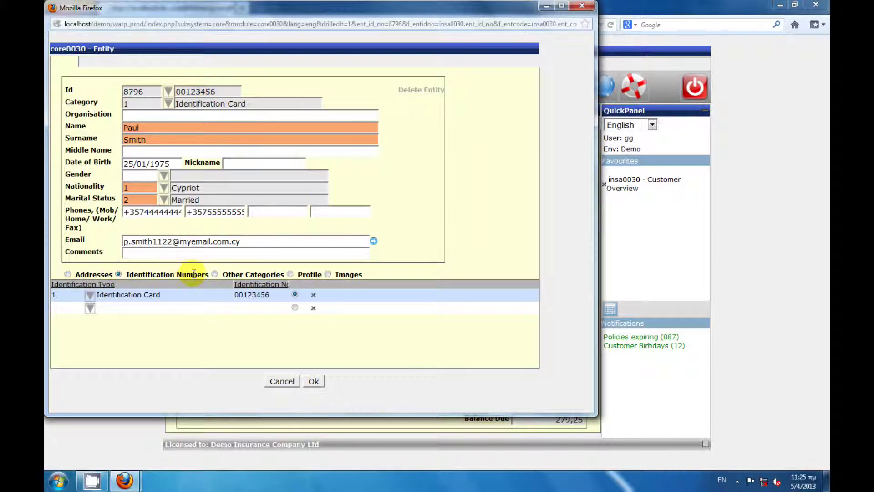
pyautogui.click(290, 274)
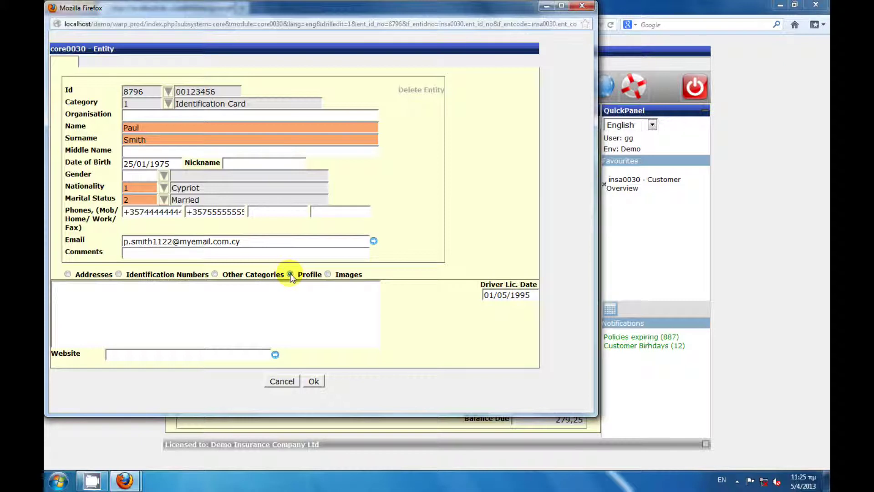
pyautogui.click(328, 273)
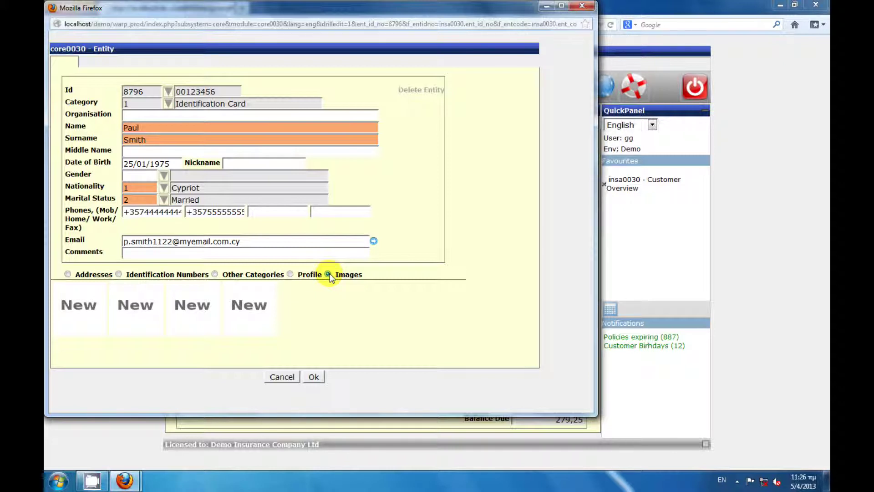
pyautogui.click(313, 376)
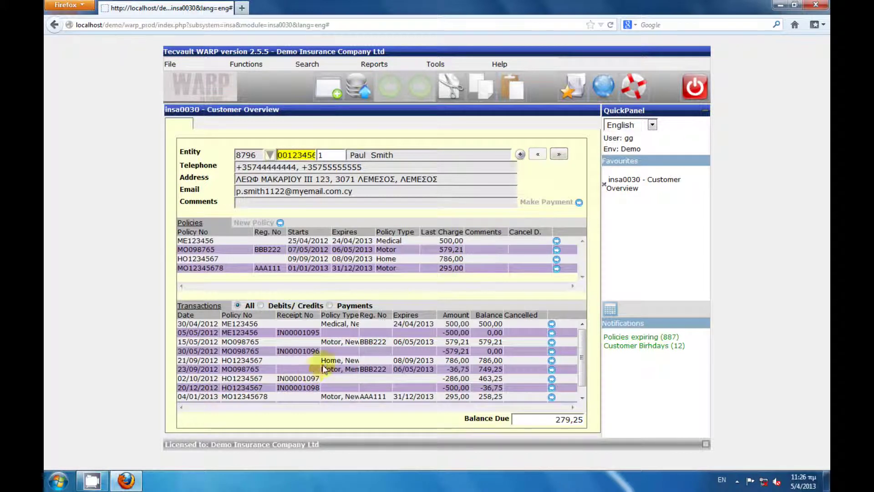
# - Open the Motor policy valid 01/01/2013 to 31/12/2013 from the Policies grid
pyautogui.click(556, 268)
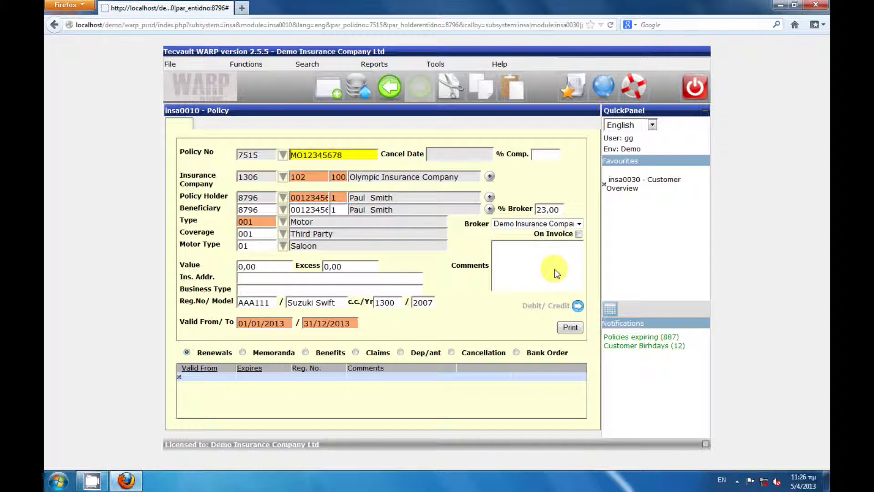
# - Review the policy's memoranda, claims, drivers and bank order, then open its 295,00 invoice
pyautogui.click(243, 352)
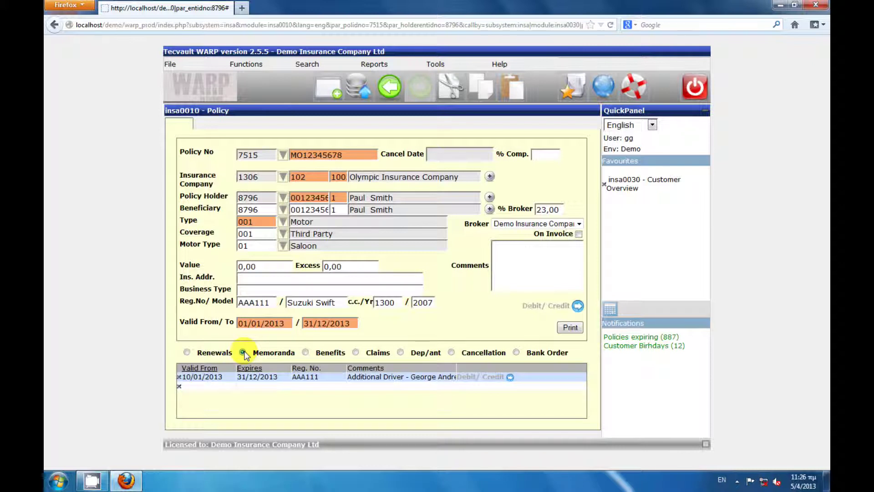
pyautogui.click(356, 352)
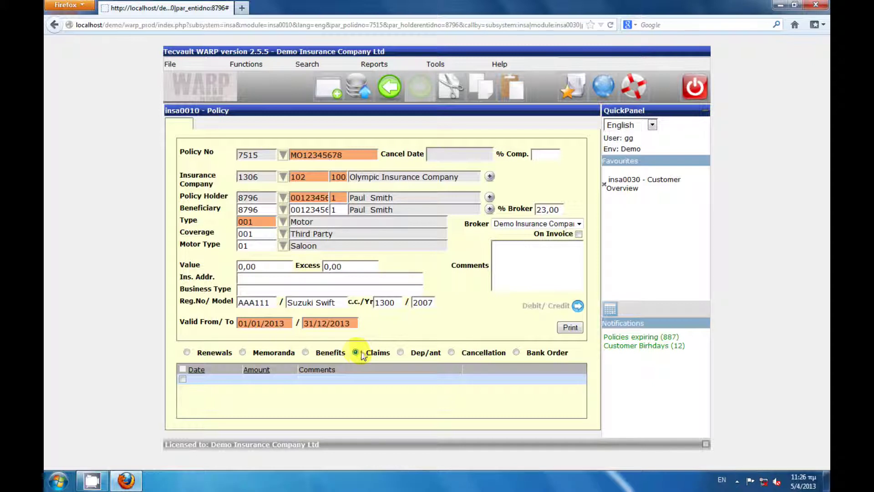
pyautogui.click(401, 352)
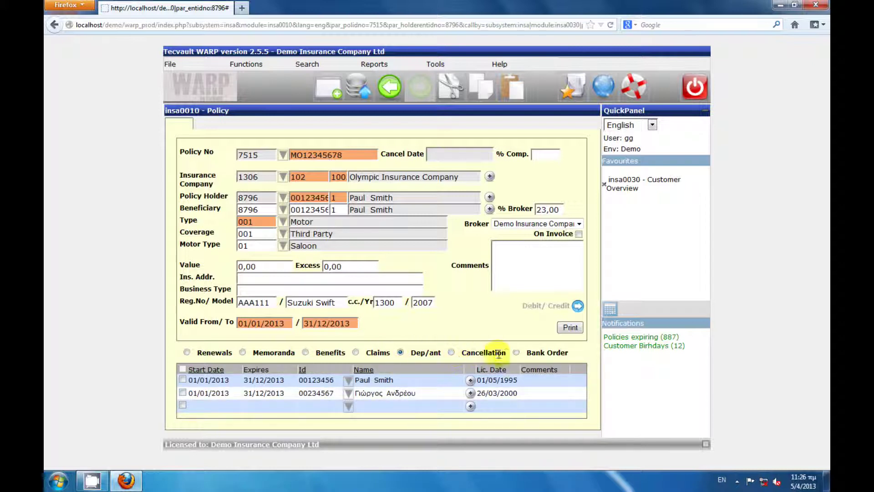
pyautogui.click(516, 353)
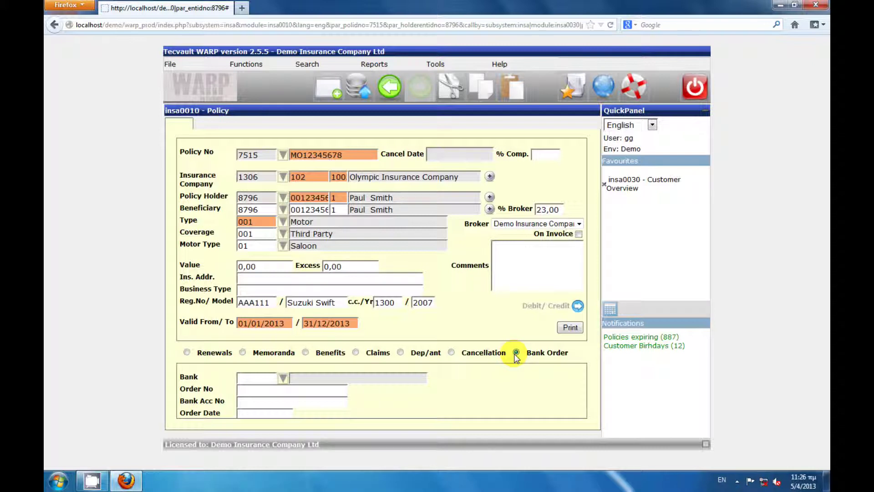
pyautogui.click(539, 308)
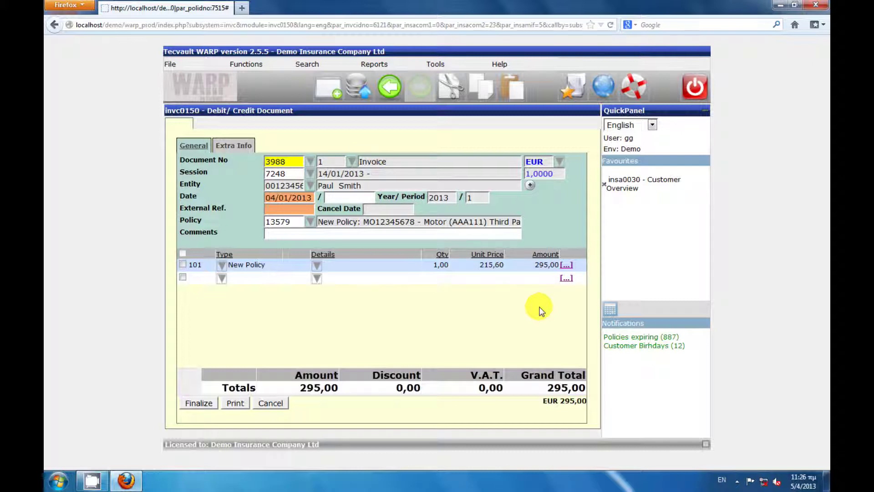
# - Check the New Policy line's amount breakdown, then return to the Motor Third Party policy
pyautogui.click(566, 265)
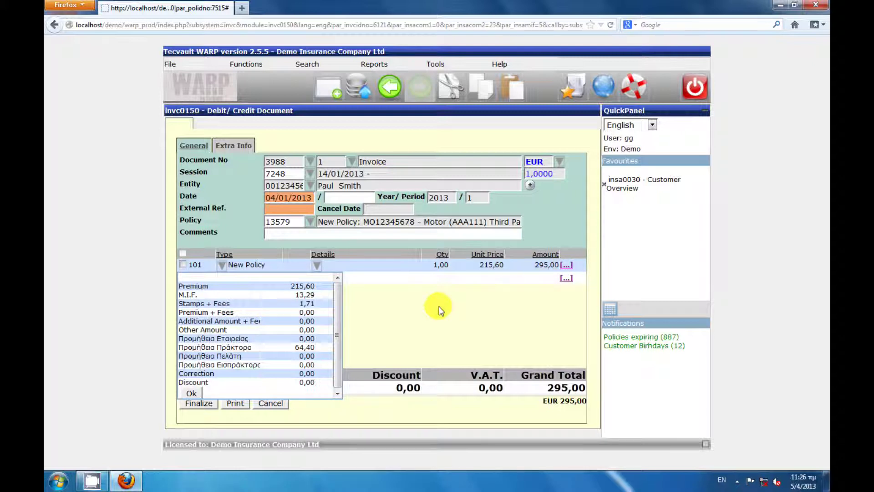
pyautogui.click(191, 393)
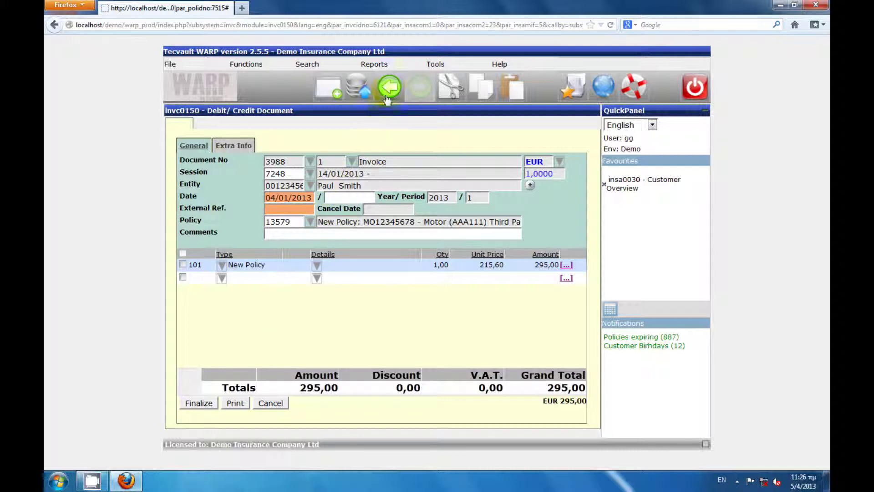
pyautogui.click(389, 92)
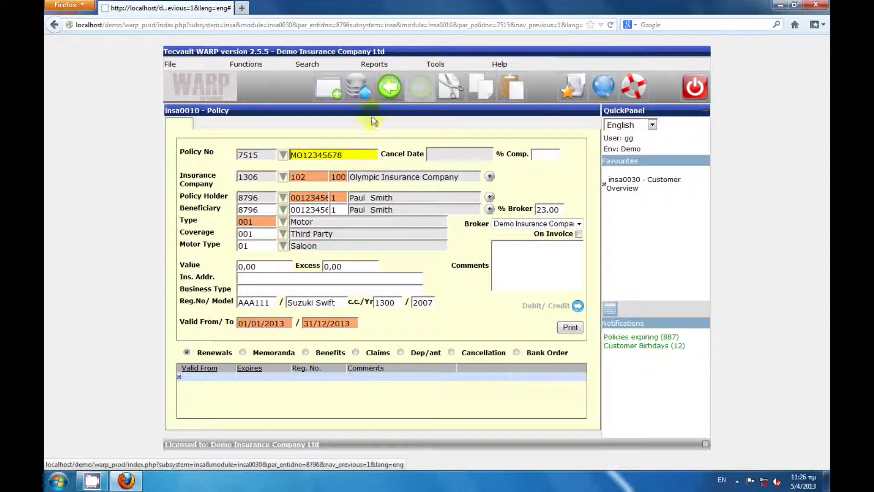
# - Open the Additional Driver memorandum's invoice with its 21,00 Memo line
pyautogui.click(242, 353)
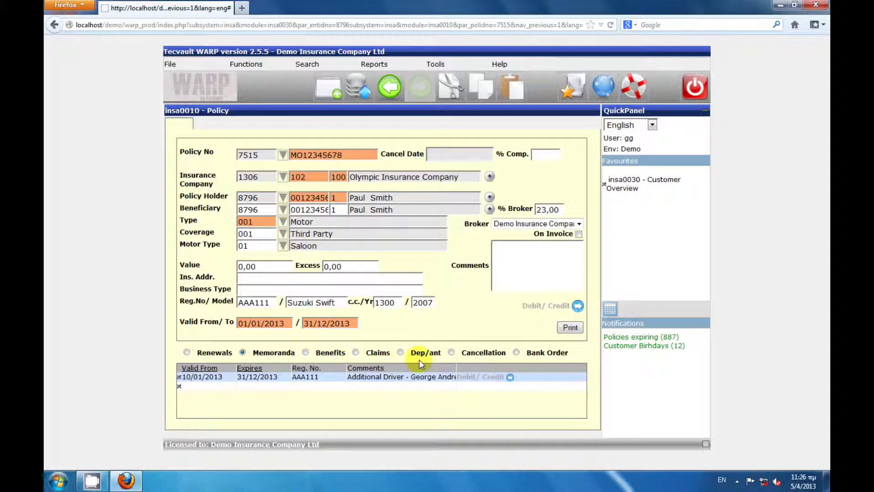
pyautogui.click(483, 376)
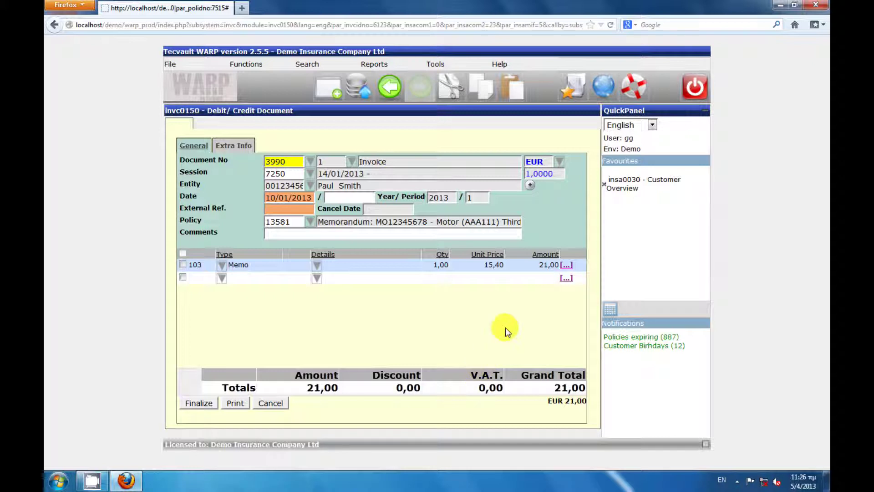
# - Review the Memo line breakdown (premium 15,40, broker commission 4,60) and return to the policy
pyautogui.click(566, 265)
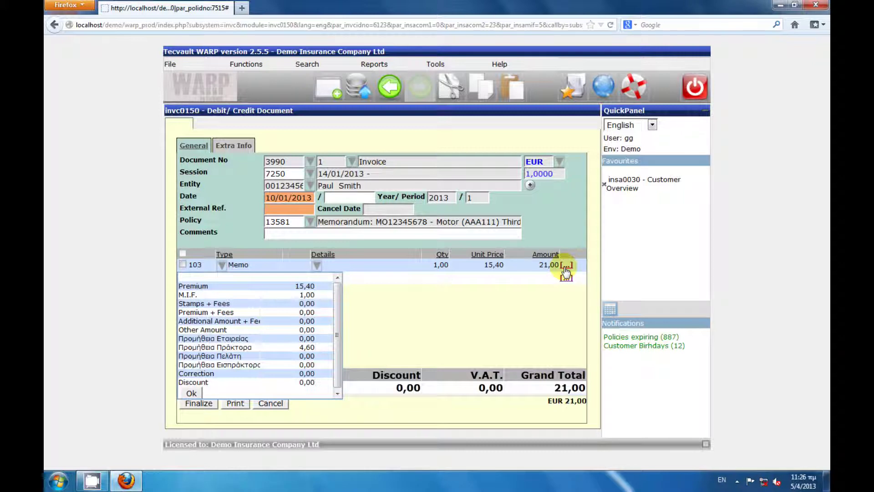
pyautogui.click(192, 393)
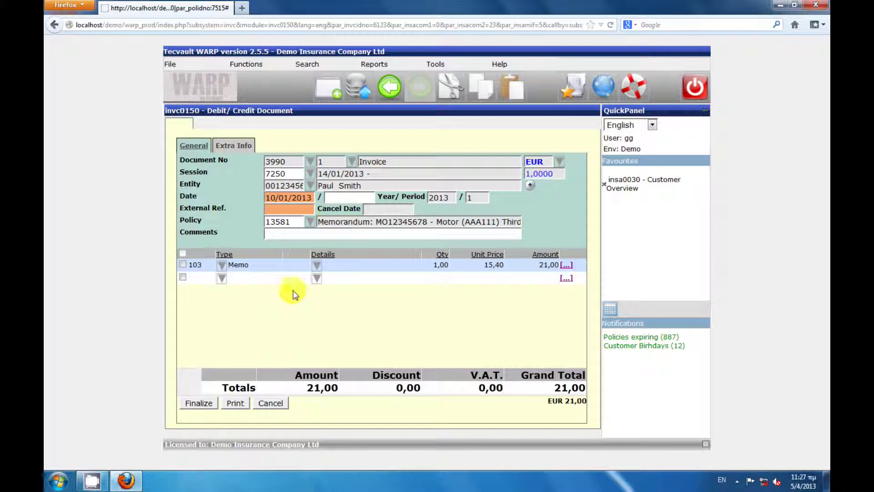
pyautogui.click(389, 93)
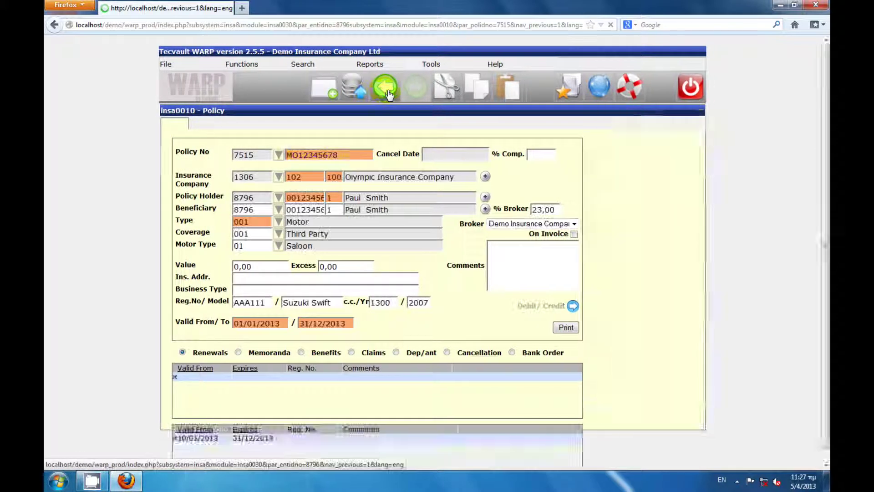
# - Return to Customer Overview and open the Comprehensive Mercedes Benz motor policy
pyautogui.click(390, 92)
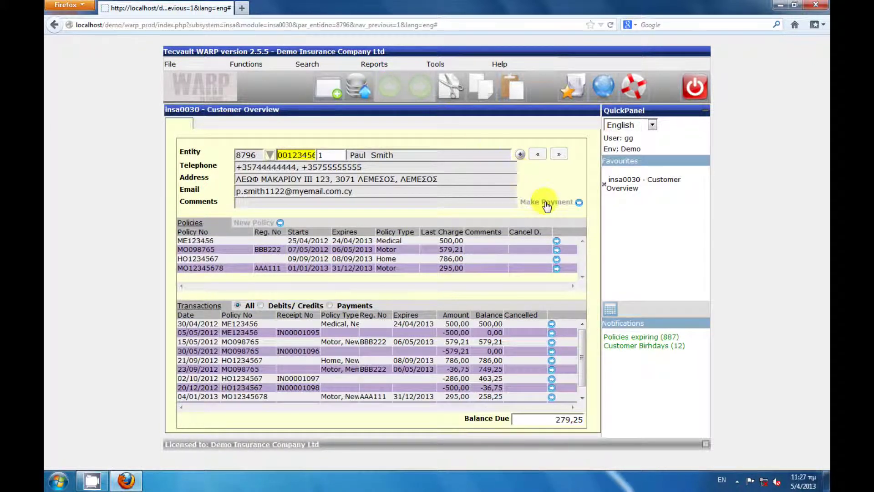
pyautogui.click(557, 249)
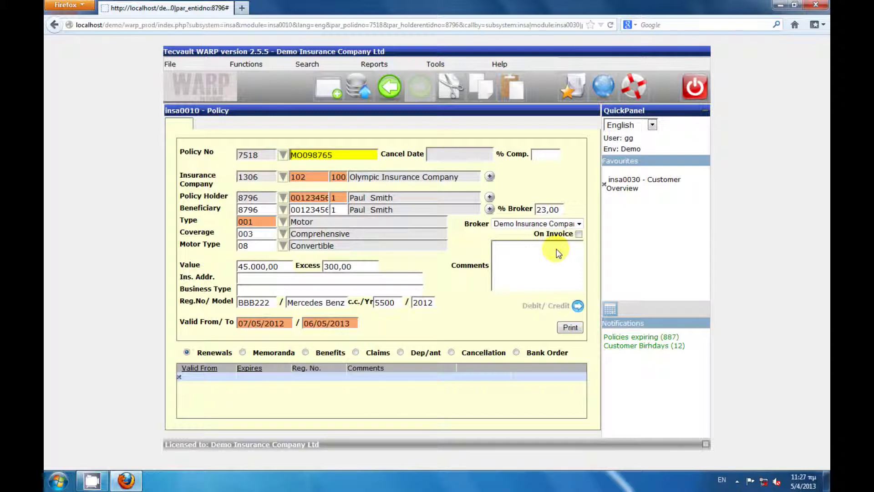
# - Review the policy's 579,21 invoice breakdown (premium 423,50, broker commission 126,50) and go back
pyautogui.click(551, 306)
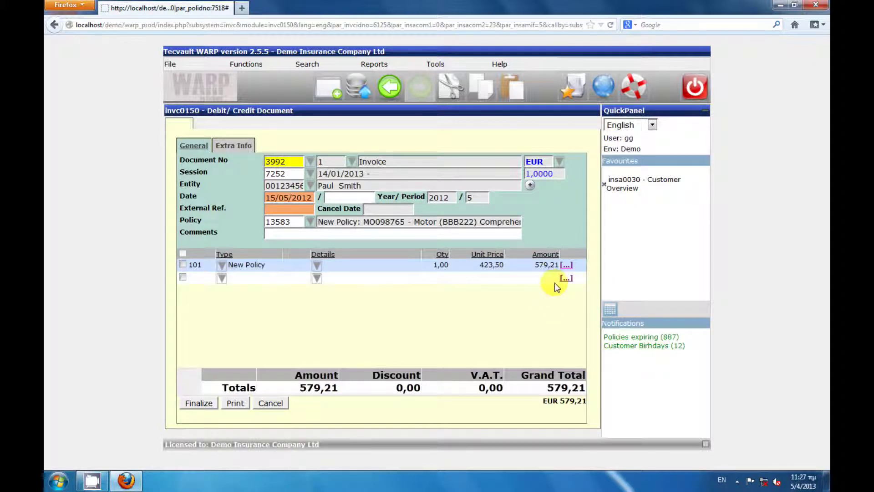
pyautogui.click(566, 265)
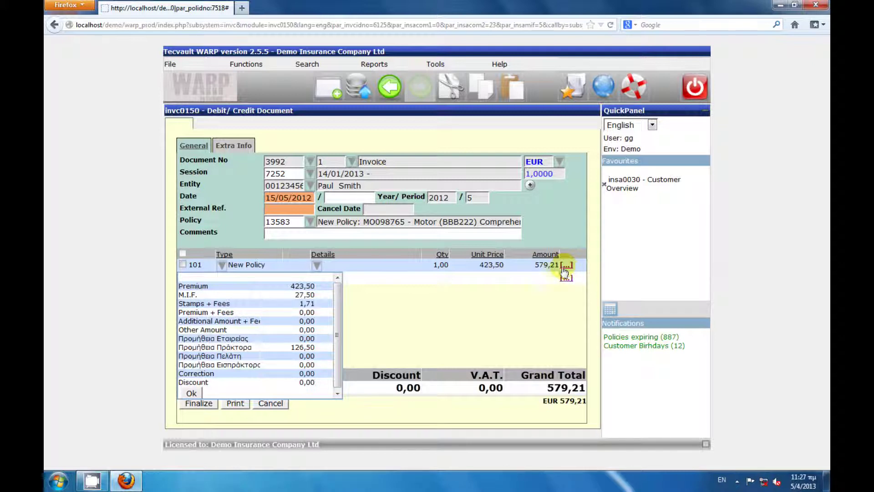
pyautogui.click(191, 392)
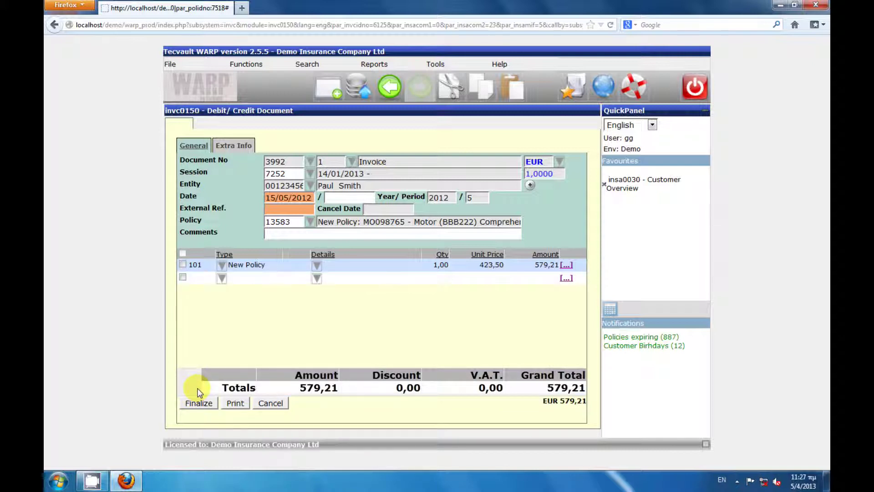
pyautogui.click(382, 94)
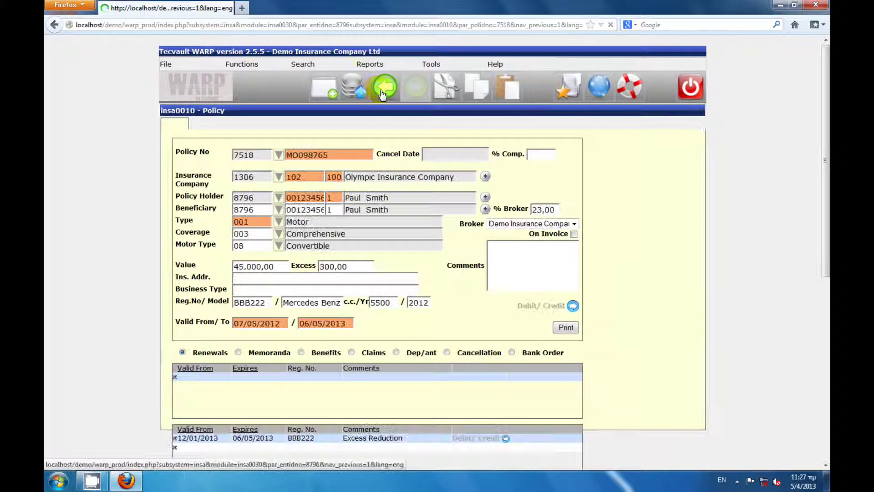
# - List the Mercedes Benz policy's memoranda and open the Excess Reduction memo's credit note 567
pyautogui.click(242, 354)
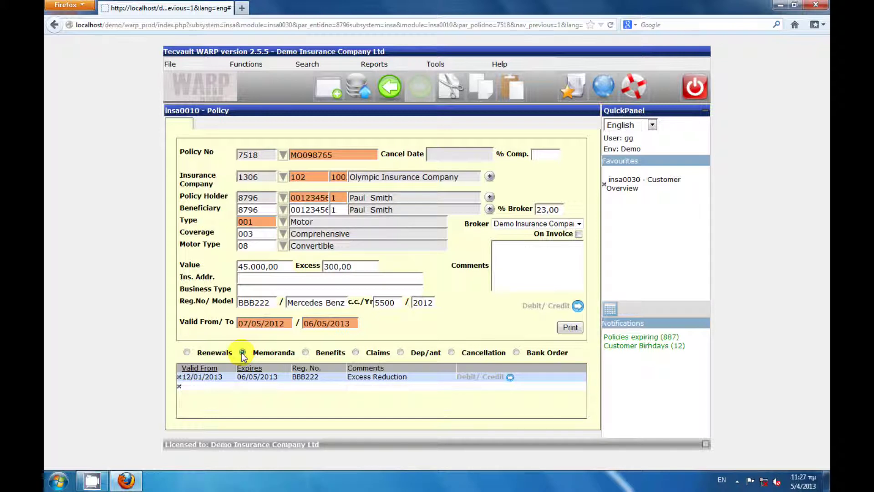
pyautogui.click(473, 377)
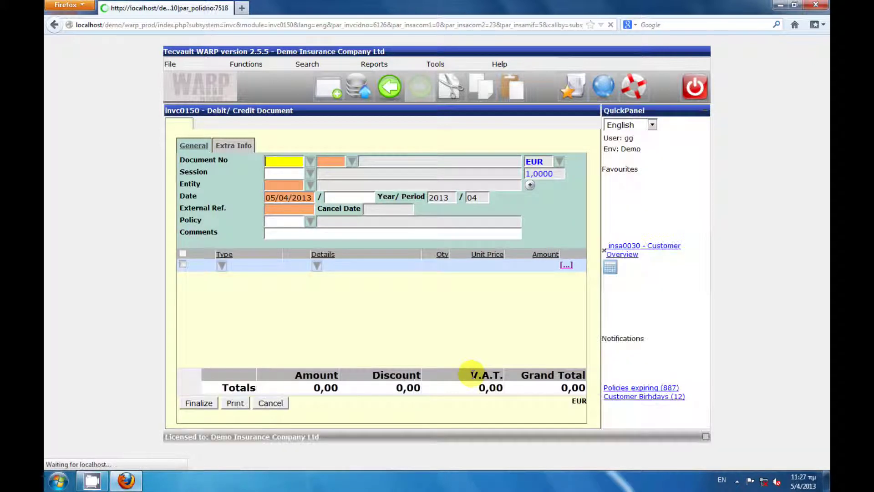
# - Review the -36,75 Memo breakdown (premium -26,95, broker commission -8,05), then return to the policy
pyautogui.click(567, 266)
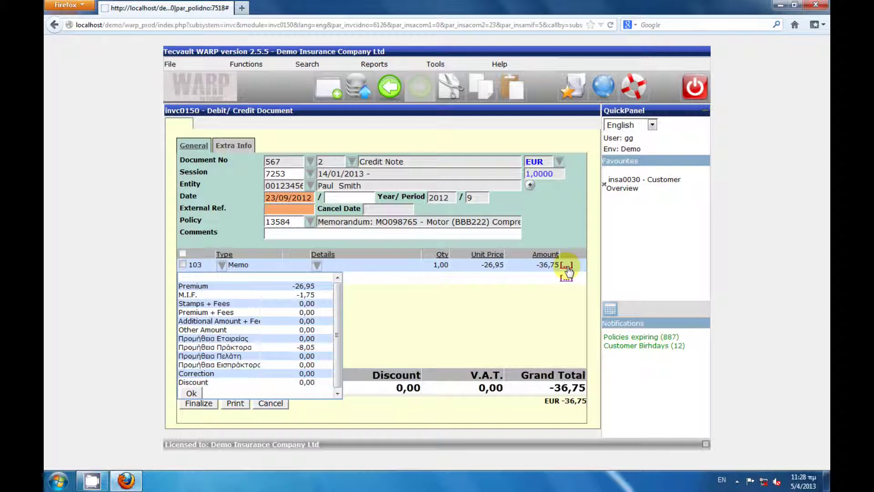
pyautogui.click(192, 393)
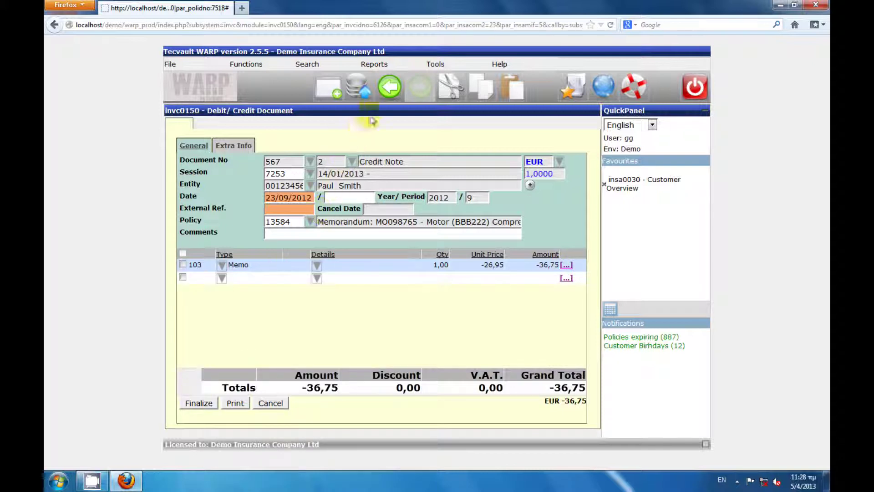
pyautogui.click(388, 91)
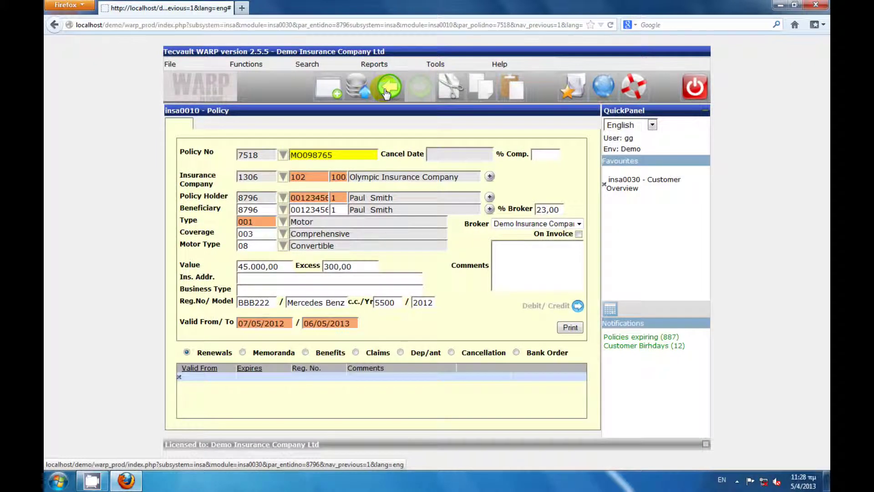
pyautogui.click(387, 91)
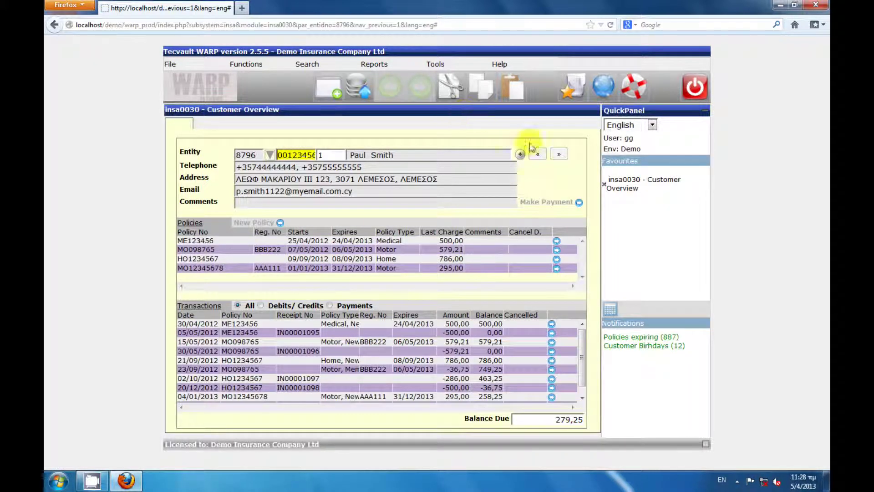
# - Open the Home policy HO1234567's details and its EUR 786,00 New Policy invoice
pyautogui.click(556, 259)
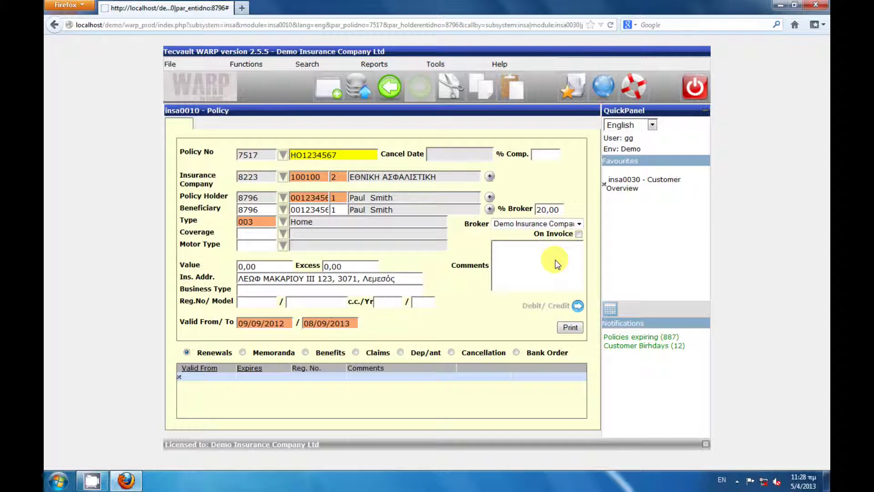
pyautogui.click(538, 306)
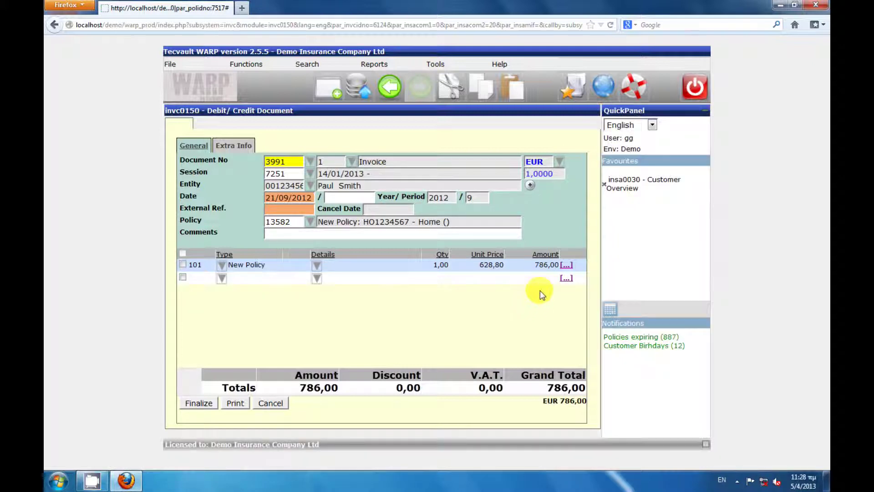
# - Review invoice 3991's 786,00 breakdown (premium 628,80, broker commission 157,20), then return to the policy
pyautogui.click(566, 265)
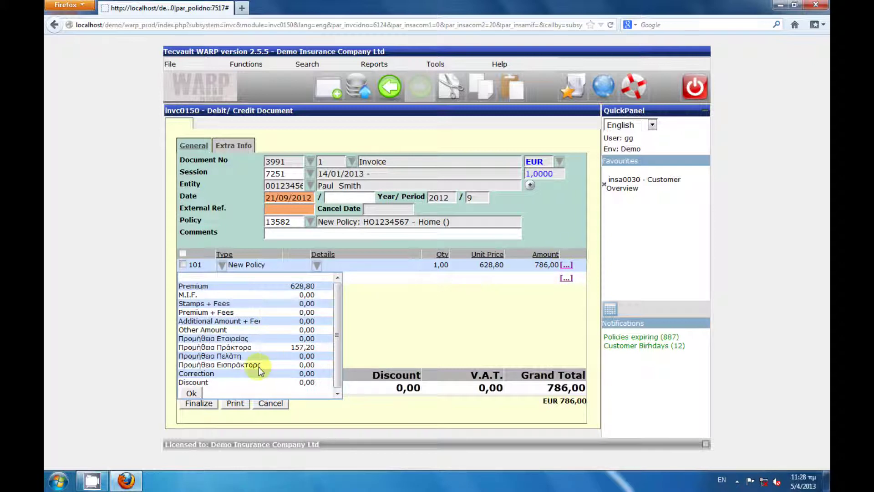
pyautogui.click(191, 393)
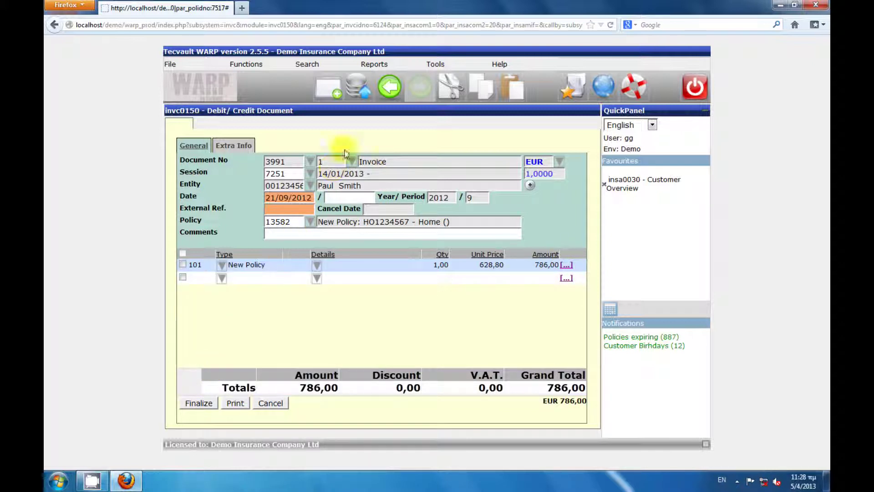
pyautogui.click(379, 96)
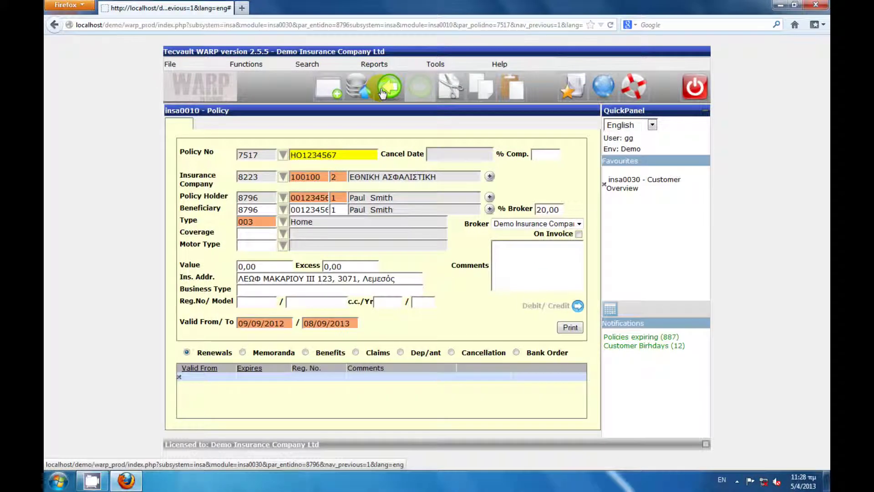
# - Review the 30/05/2012, 02/10/2012 and 20/12/2012 payment allocations, then log out
pyautogui.click(382, 94)
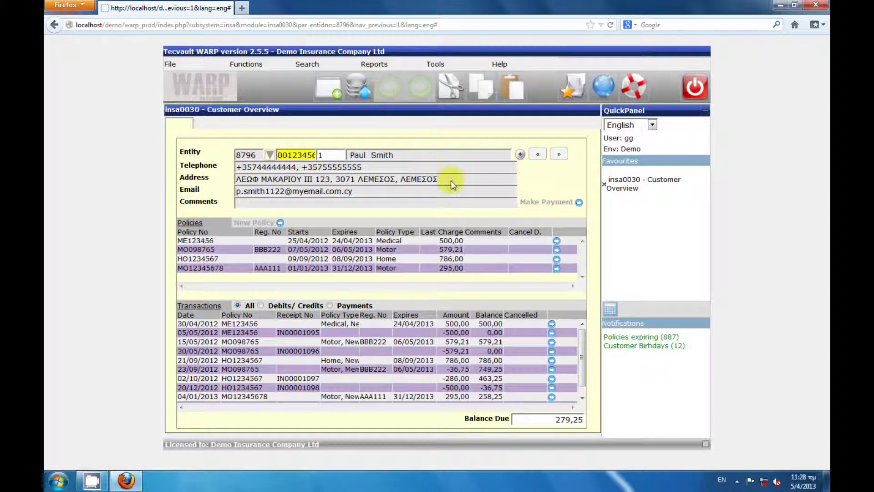
pyautogui.click(552, 353)
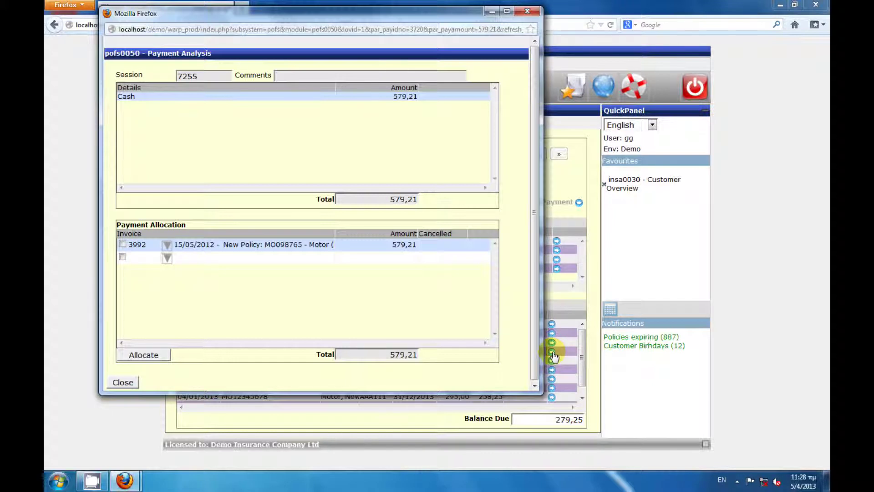
pyautogui.click(129, 381)
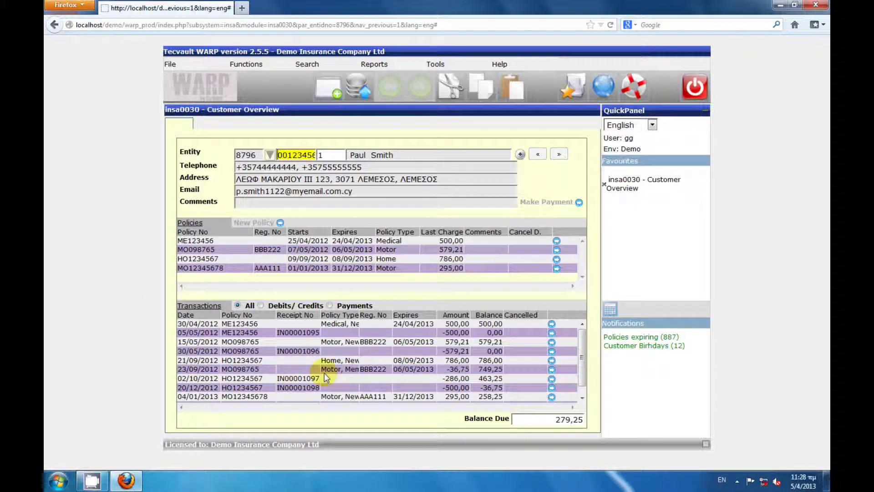
pyautogui.click(551, 378)
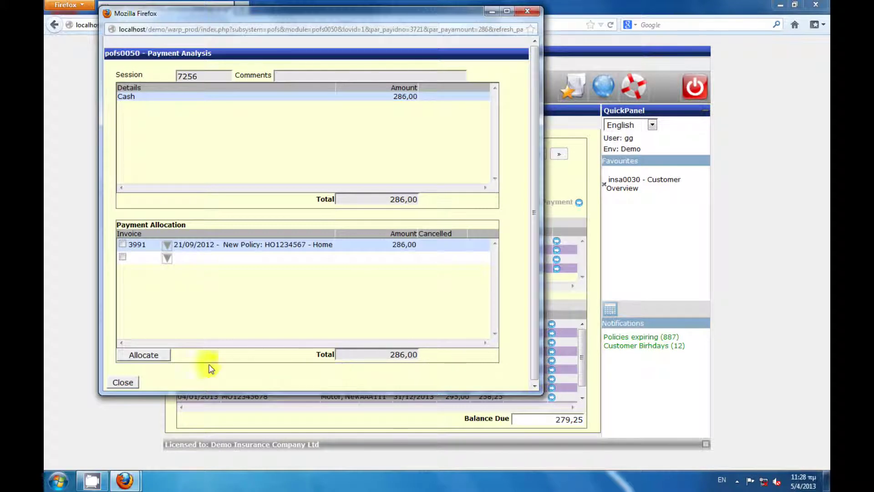
pyautogui.click(124, 381)
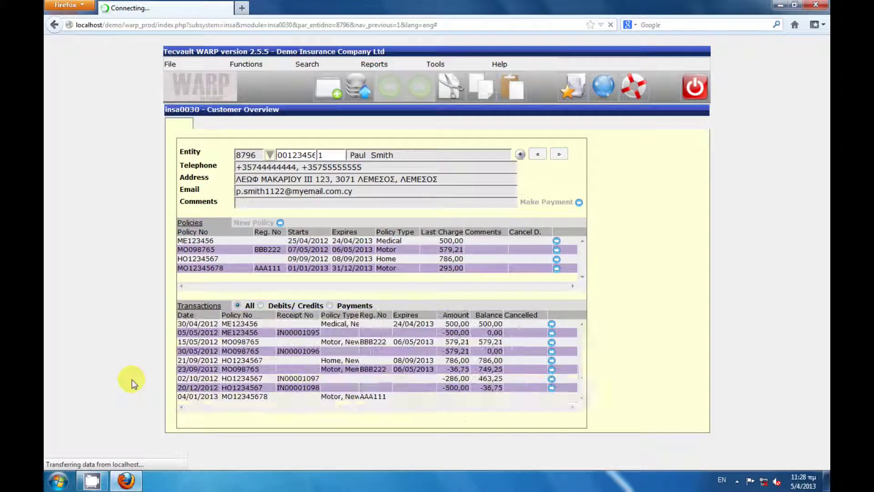
pyautogui.click(551, 387)
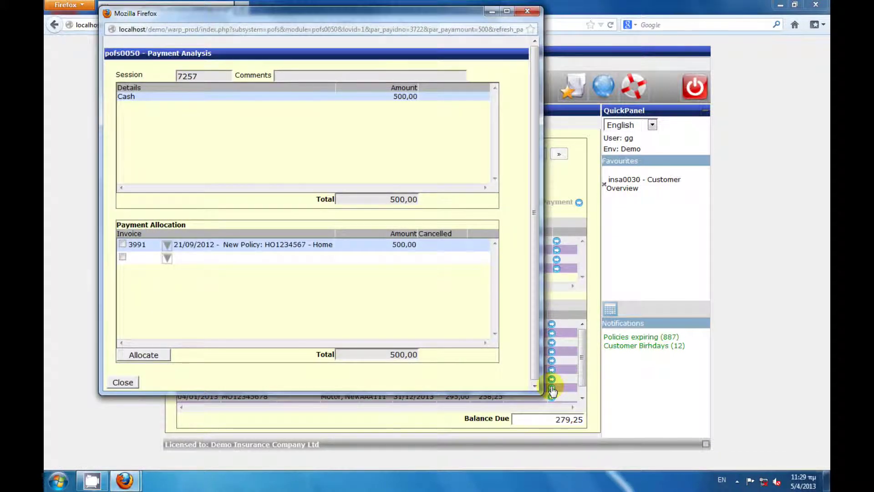
pyautogui.click(129, 381)
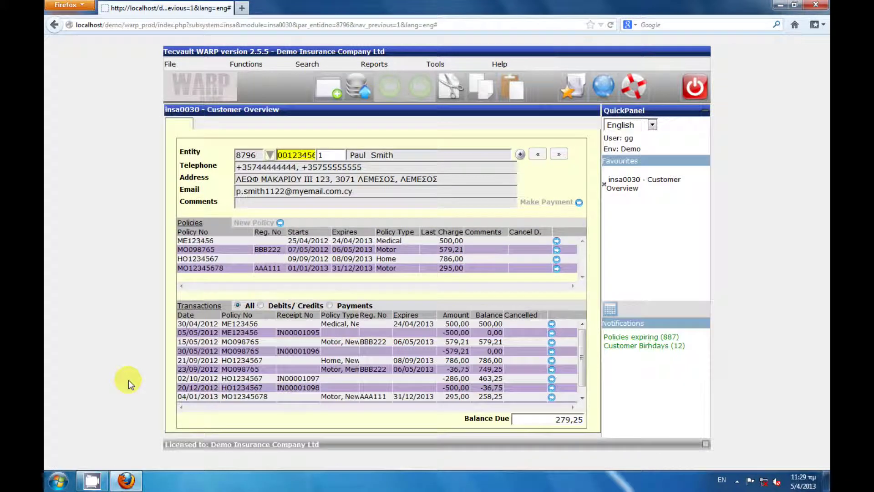
pyautogui.click(690, 83)
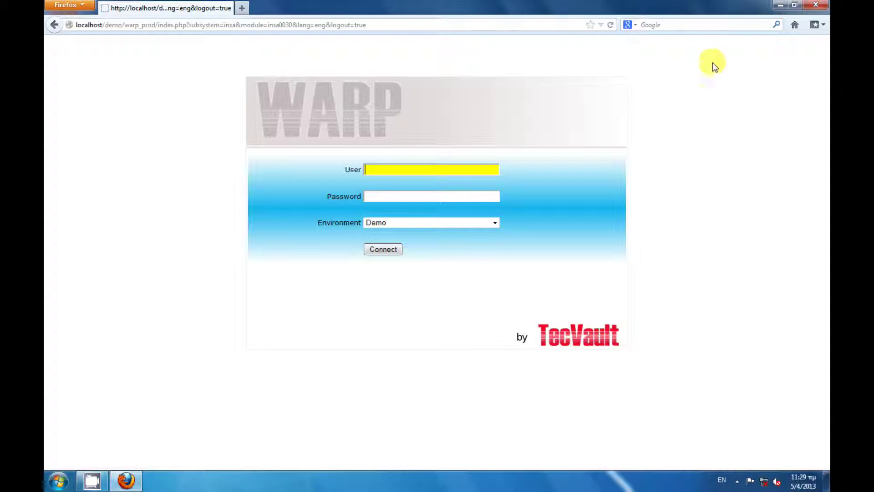